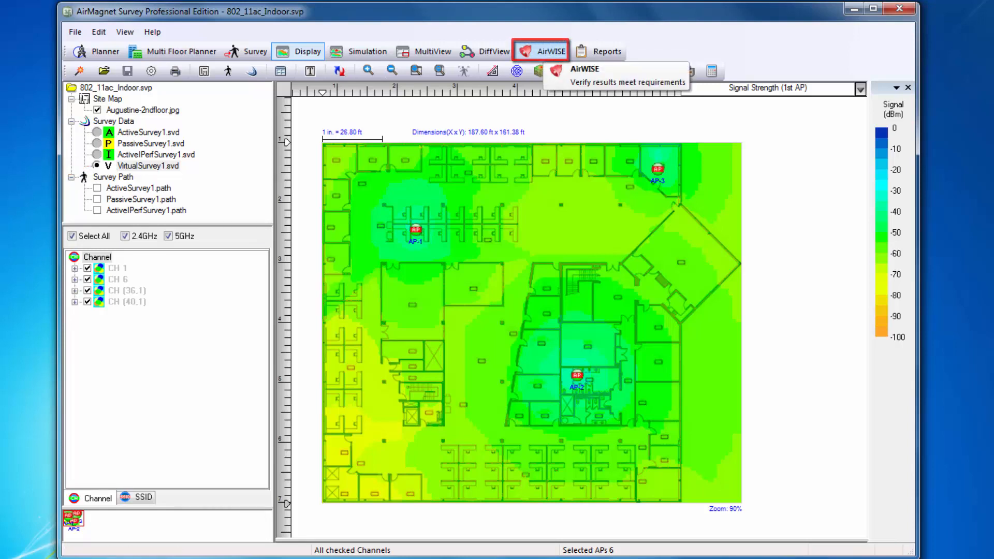
Switch to the AirWISE requirements overview and set the Signal Coverage minimum AP signal strength to -65.
{"action": "left_click", "coordinate": [541, 51]}
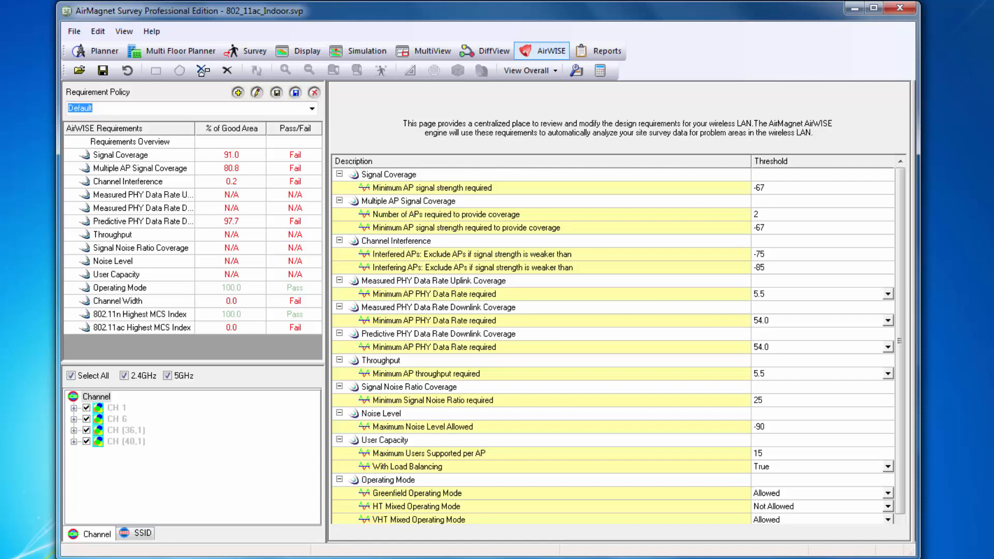
{"action": "left_click", "coordinate": [764, 188]}
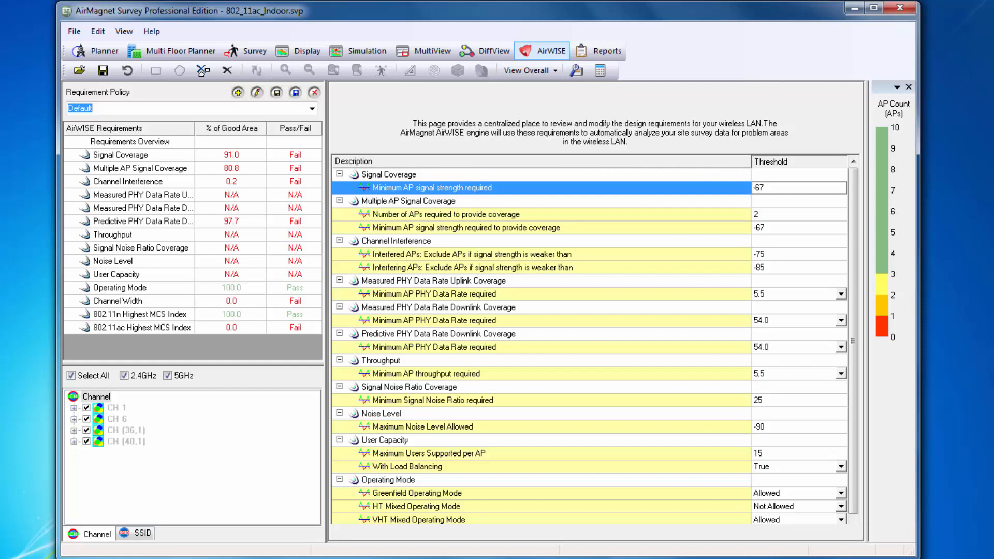
{"action": "key", "text": "BackSpace"}
{"action": "type", "text": "5"}
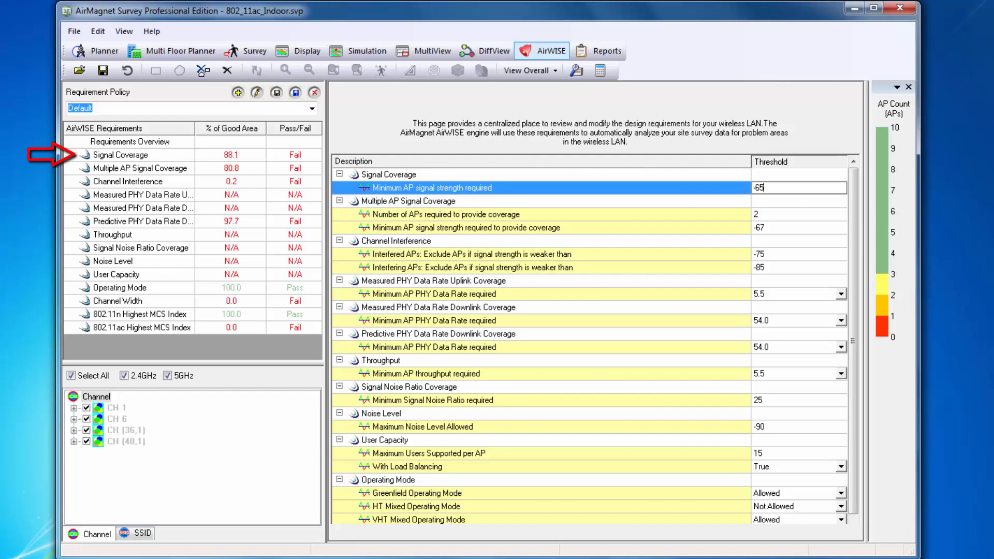
Show the Signal Coverage map and outline the main building with a rectangle and the protruding diamond-shaped room's outer edge with a freehand area.
{"action": "left_click", "coordinate": [86, 154]}
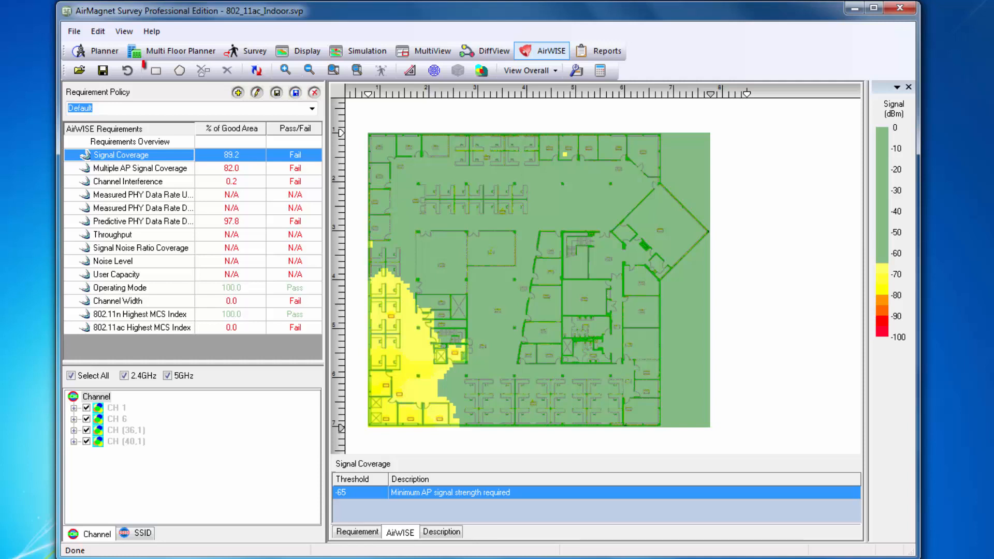
{"action": "left_click", "coordinate": [155, 71]}
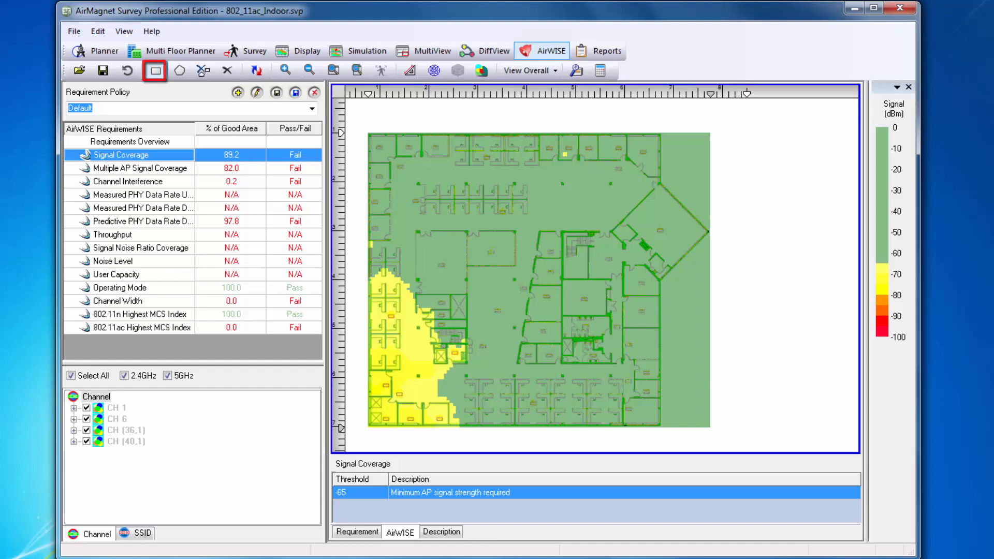
{"action": "left_click_drag", "start_coordinate": [368, 135], "coordinate": [660, 426]}
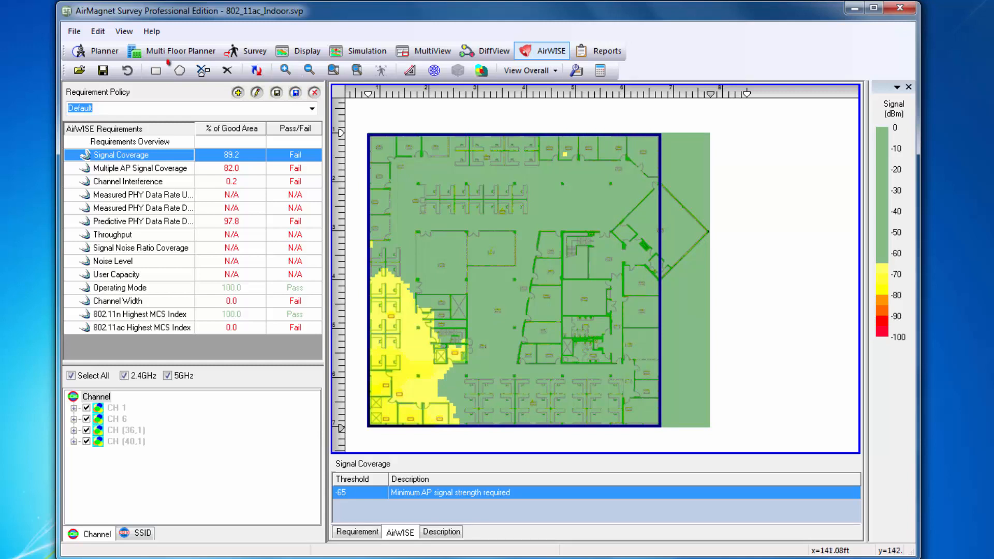
{"action": "left_click", "coordinate": [180, 70]}
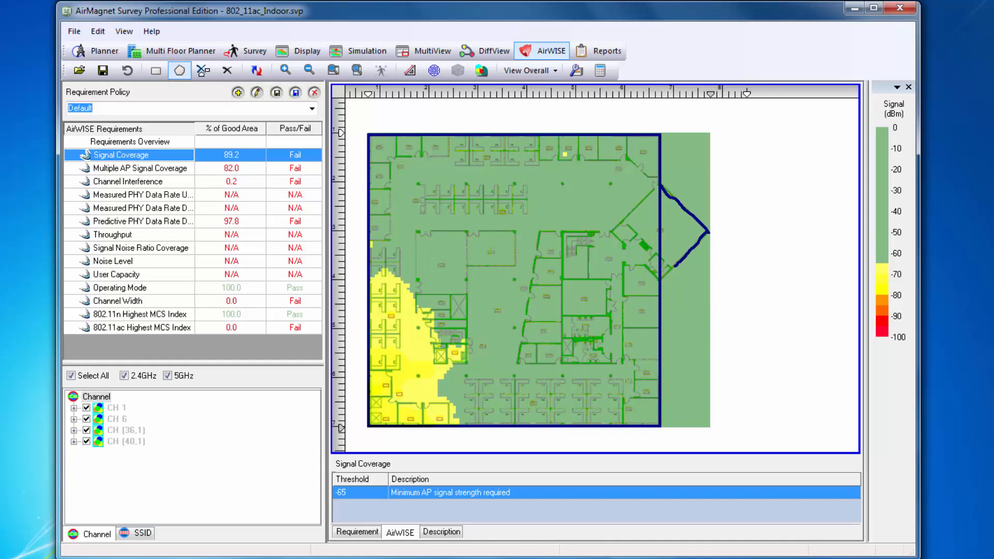
{"action": "left_click_drag", "start_coordinate": [675, 266], "coordinate": [663, 280]}
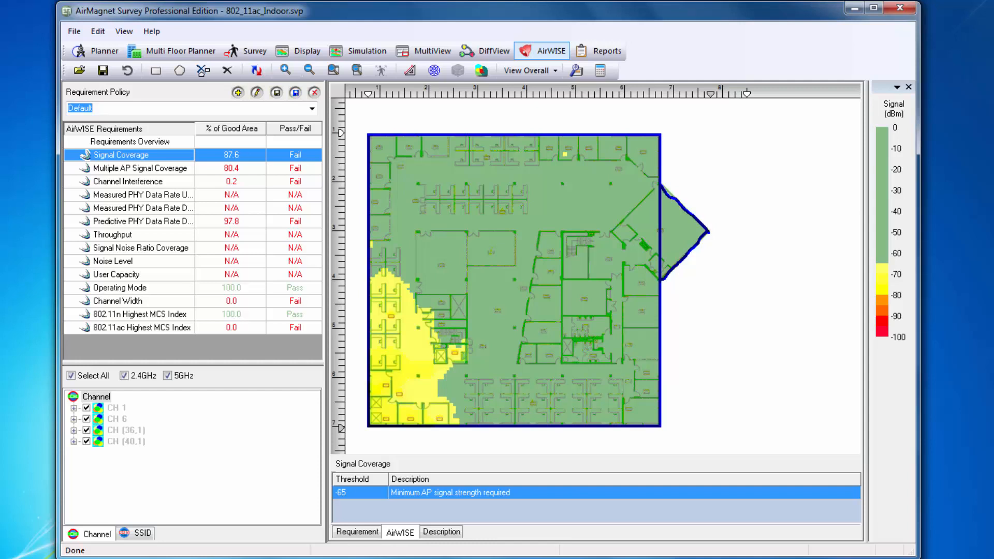
Compare coverage for the 5 GHz and 2.4 GHz bands separately, and finish with only 5 GHz included.
{"action": "left_click", "coordinate": [125, 376]}
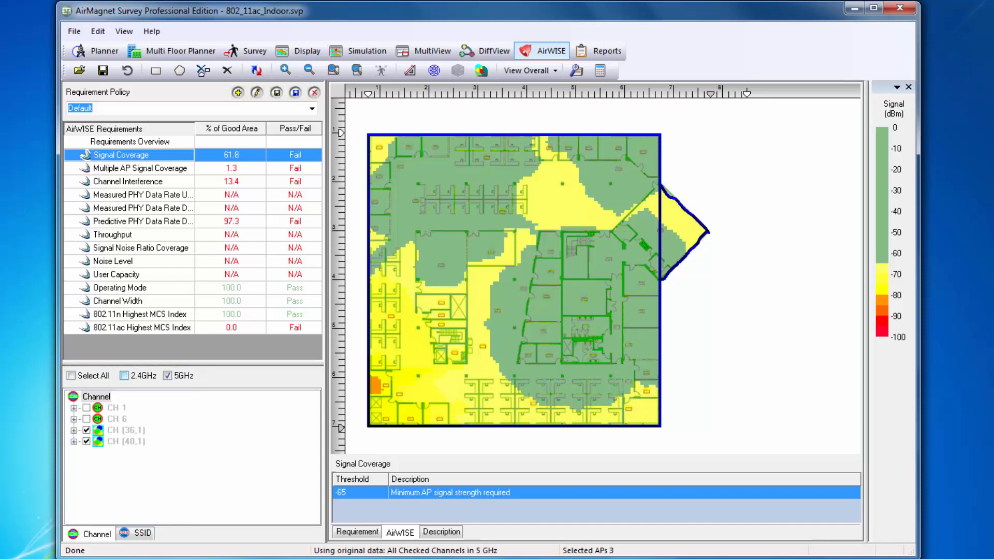
{"action": "left_click", "coordinate": [124, 376]}
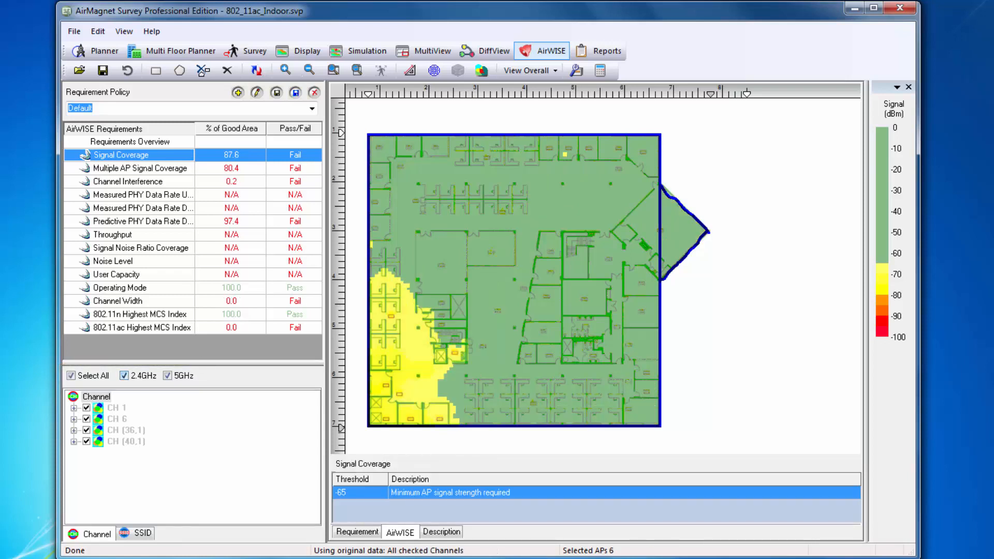
{"action": "left_click", "coordinate": [167, 375]}
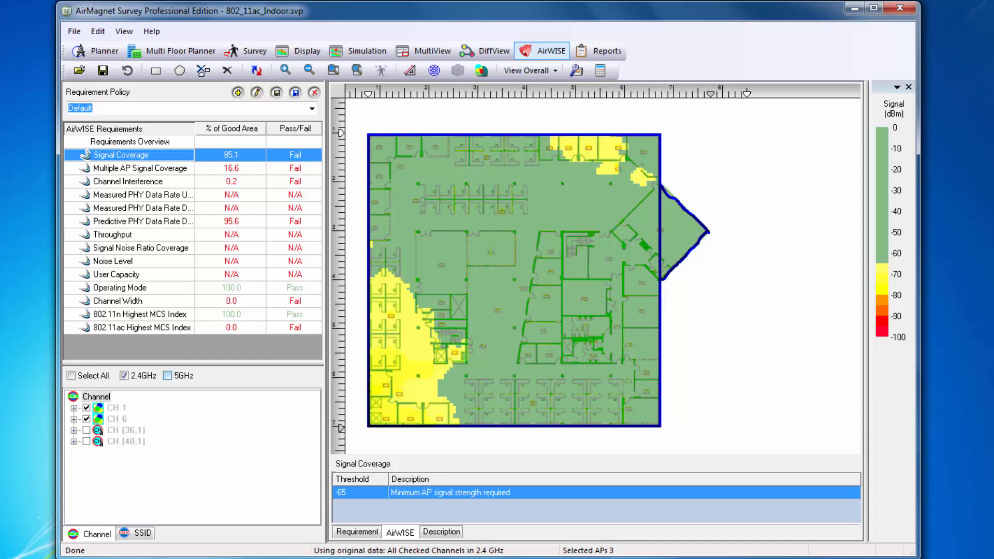
{"action": "left_click", "coordinate": [168, 376]}
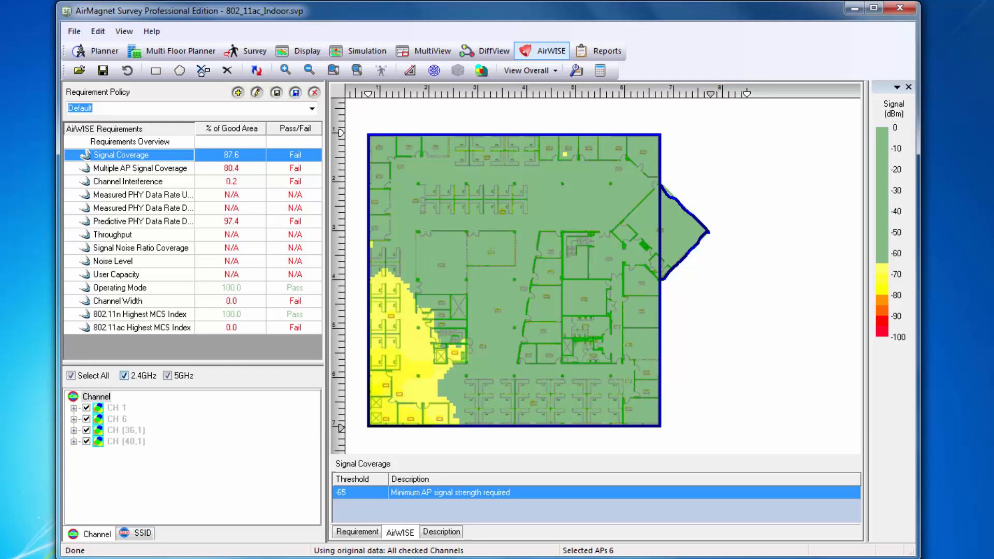
{"action": "left_click", "coordinate": [124, 376]}
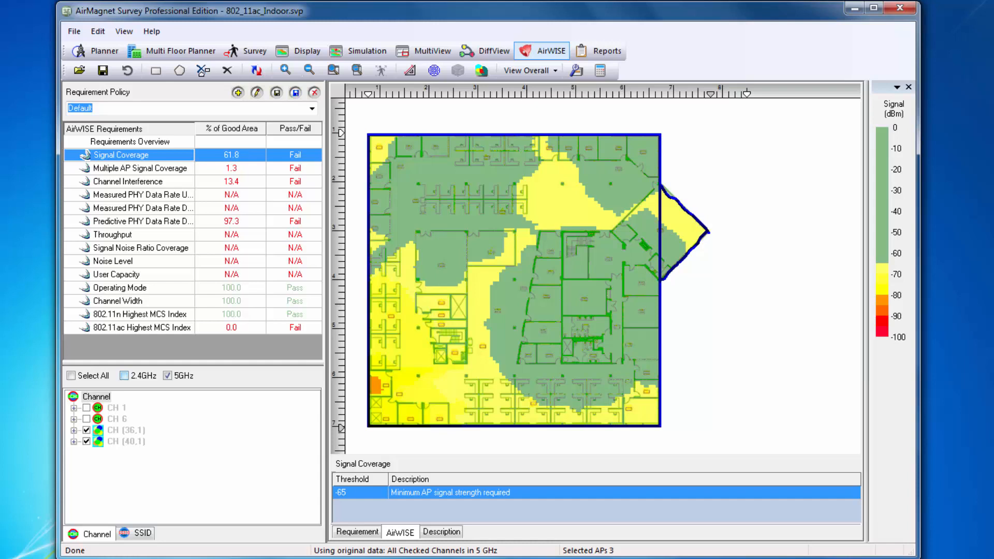
Set the Signal Coverage minimum AP signal strength to -67 and show the Multiple AP Signal Coverage map.
{"action": "left_click", "coordinate": [360, 492]}
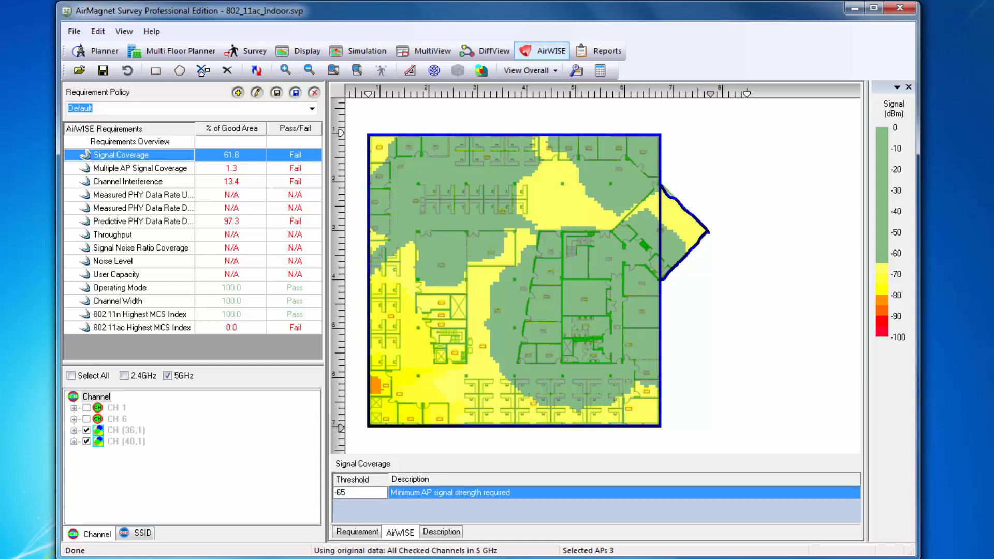
{"action": "key", "text": "BackSpace"}
{"action": "type", "text": "7"}
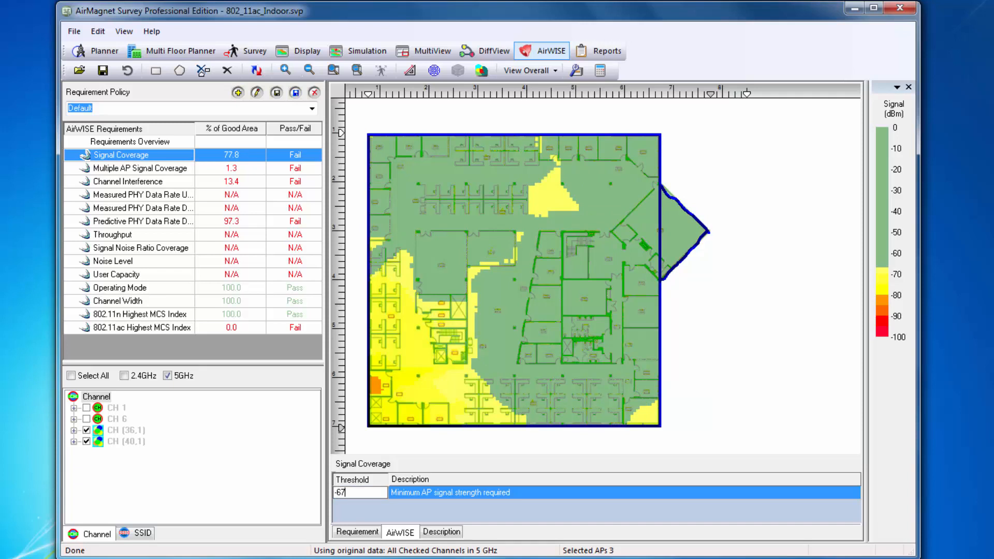
{"action": "left_click", "coordinate": [85, 168]}
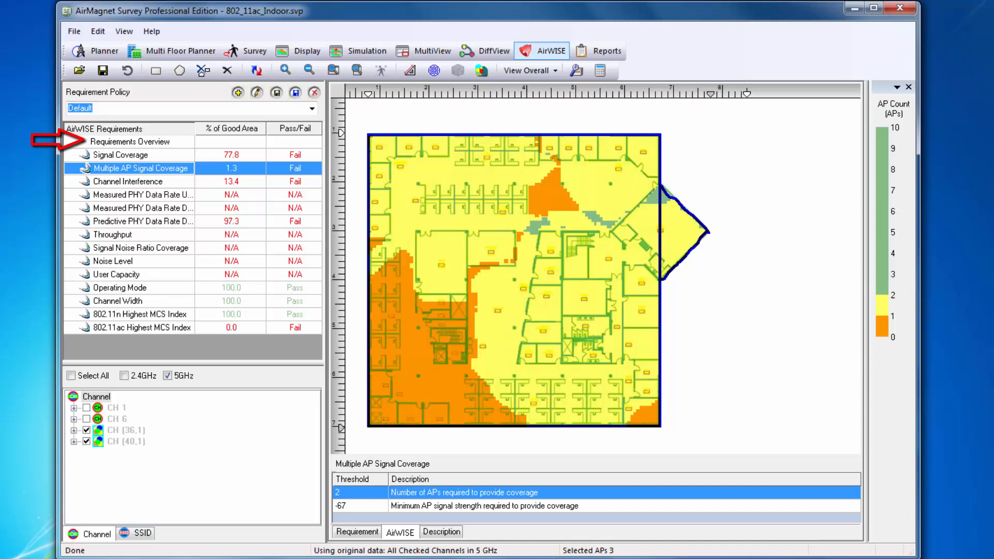
Return to the requirements overview and create a new requirement policy named Tutorial.
{"action": "left_click", "coordinate": [130, 142]}
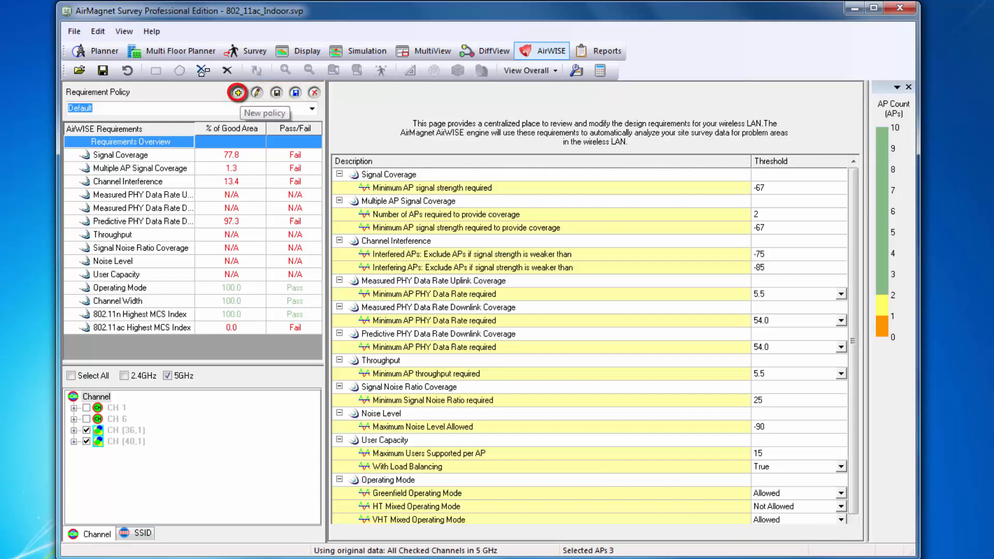
{"action": "left_click", "coordinate": [238, 92]}
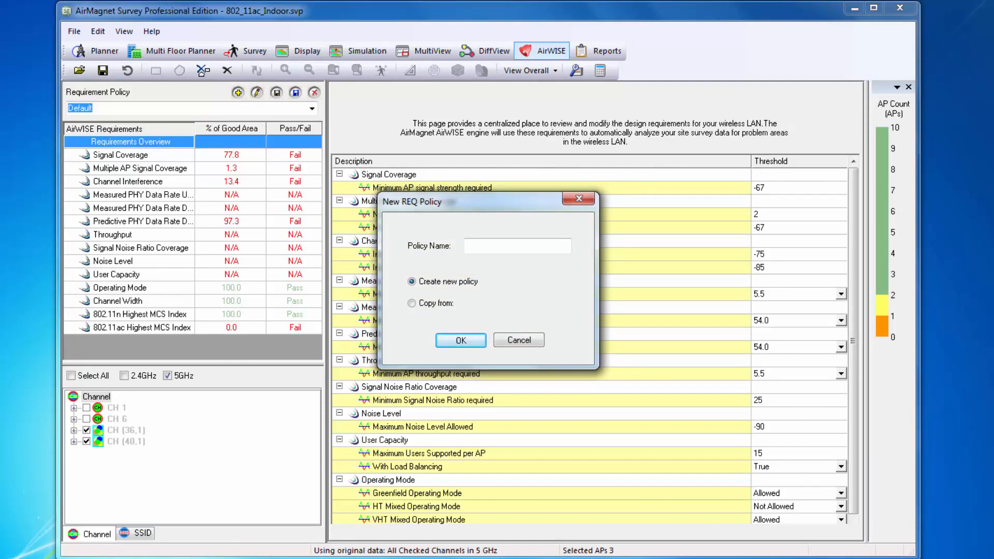
{"action": "type", "text": "Tutorial"}
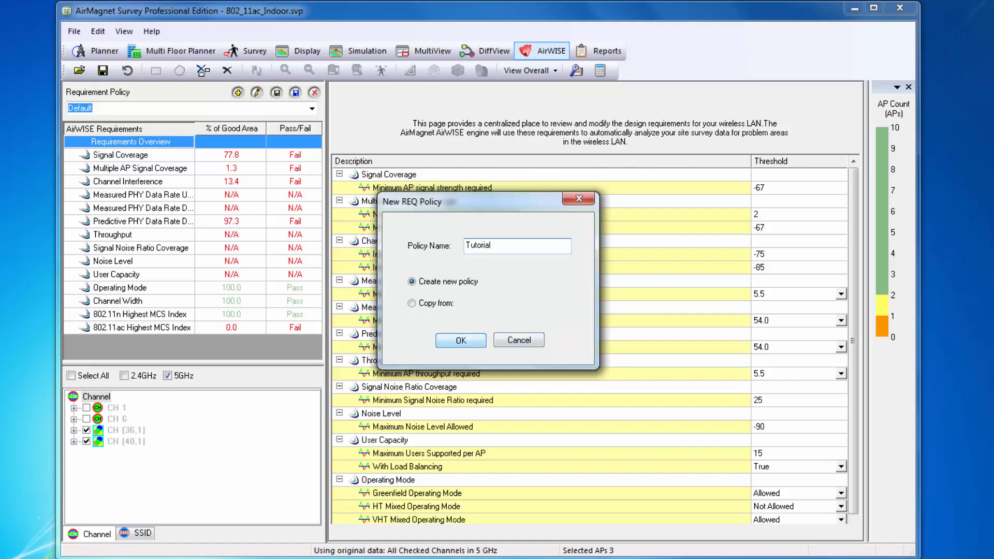
{"action": "key", "text": "Return"}
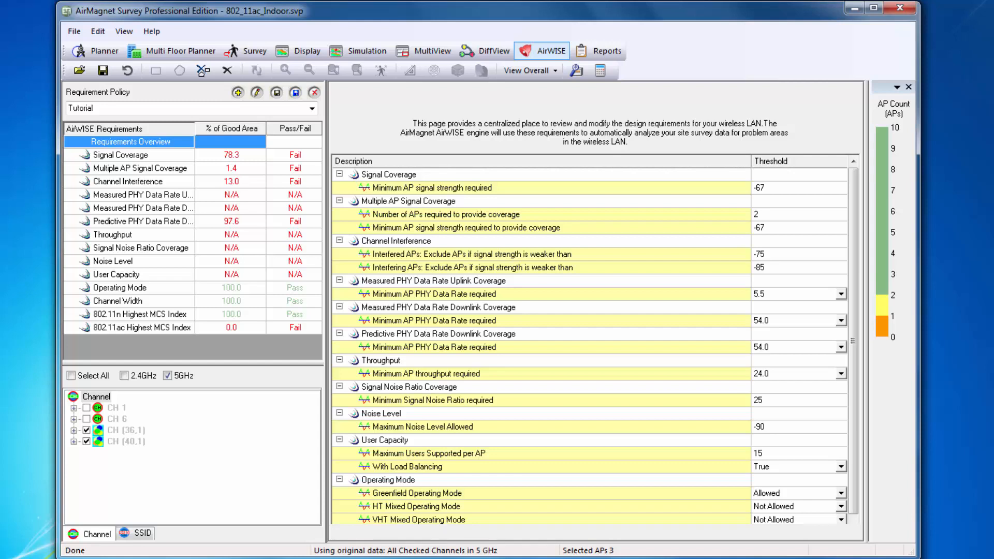
Set the Tutorial policy's minimum AP signal strength for Signal Coverage to -65 and save the policy.
{"action": "double_click", "coordinate": [798, 187]}
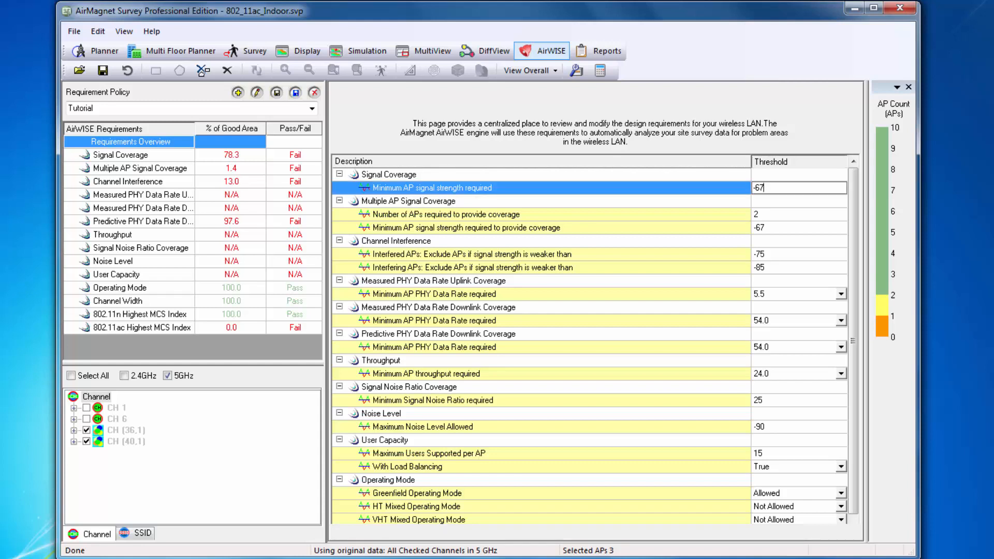
{"action": "key", "text": "BackSpace"}
{"action": "type", "text": "5"}
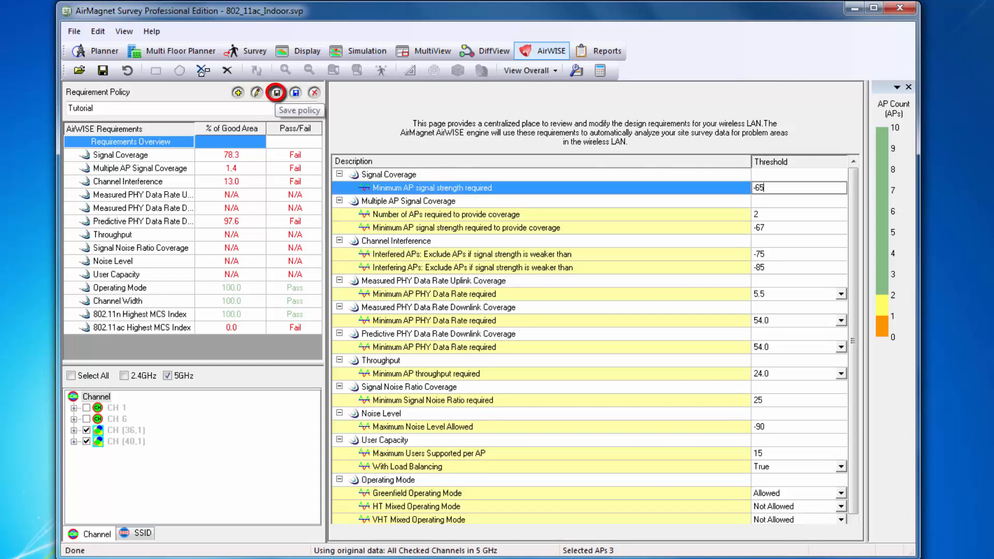
{"action": "left_click", "coordinate": [277, 92]}
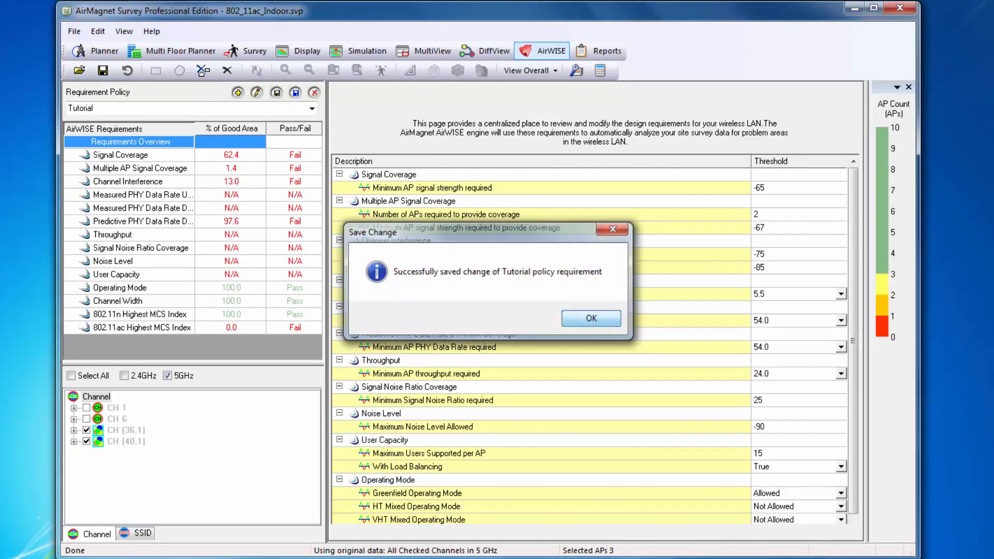
{"action": "key", "text": "Return"}
Show the Signal Coverage map, set that requirement's minimum coverage to pass to 60%, and save the pass/fail thresholds.
{"action": "left_click", "coordinate": [86, 154]}
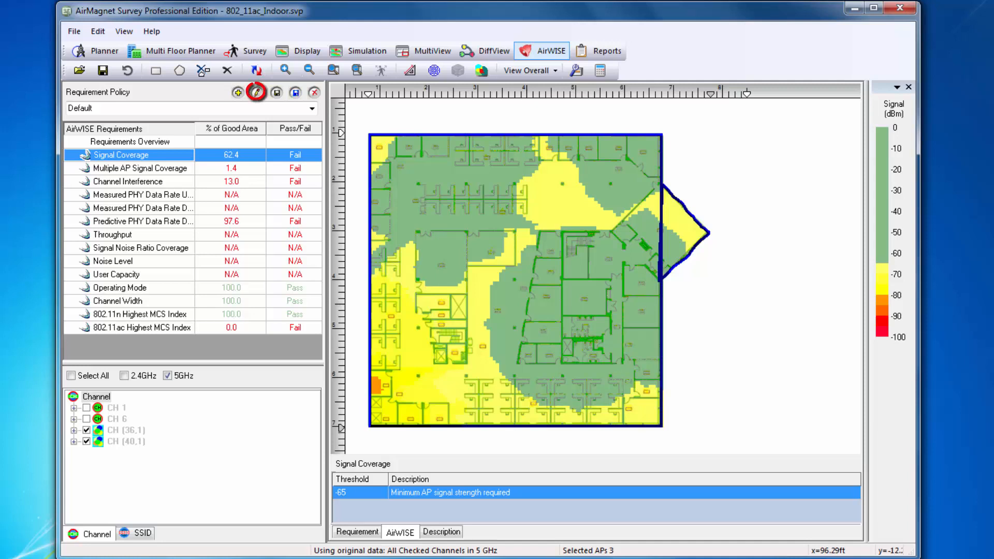
{"action": "left_click", "coordinate": [256, 92]}
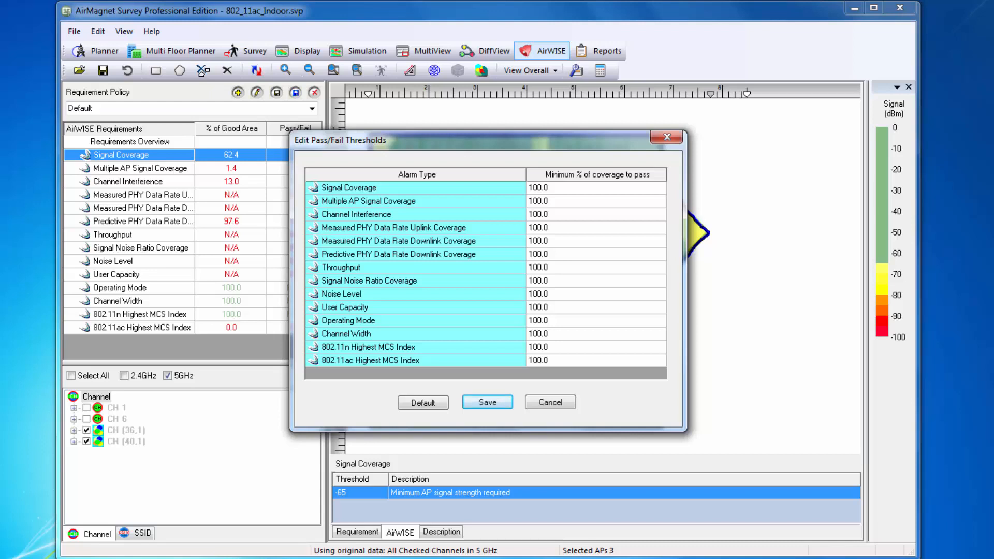
{"action": "left_click", "coordinate": [548, 188]}
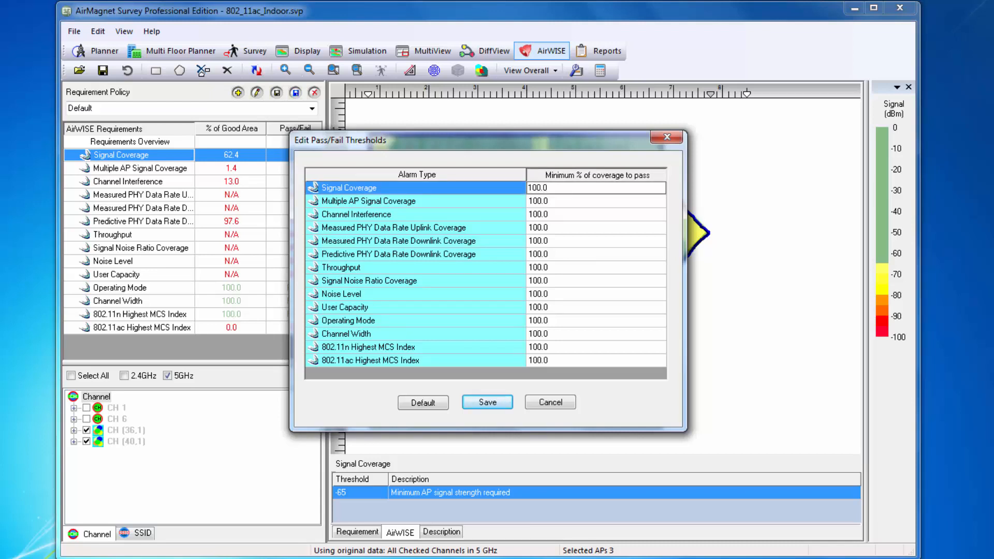
{"action": "key", "text": "BackSpace"}
{"action": "key", "text": "BackSpace"}
{"action": "key", "text": "BackSpace"}
{"action": "key", "text": "BackSpace"}
{"action": "key", "text": "BackSpace"}
{"action": "type", "text": "60"}
{"action": "left_click", "coordinate": [487, 402]}
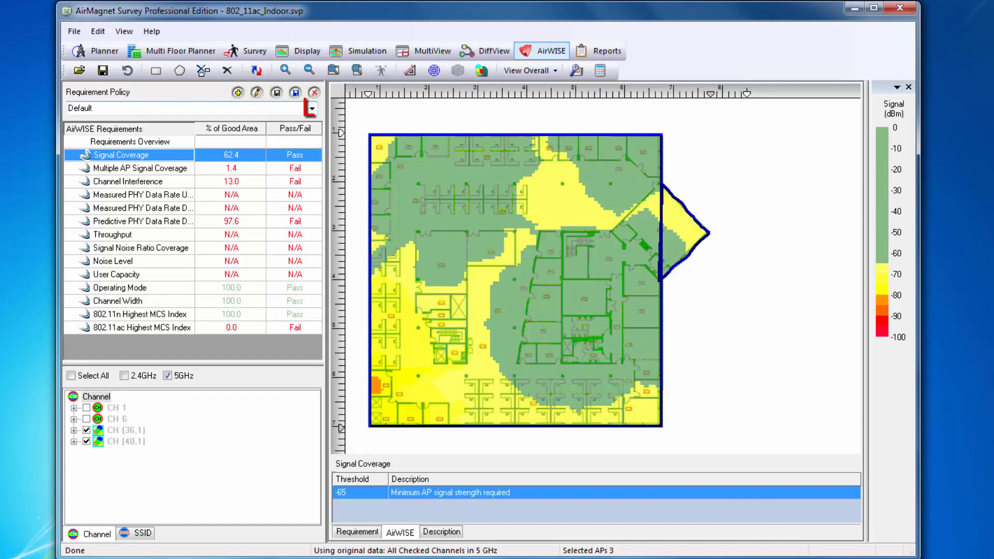
Open the list of available requirement policies.
{"action": "left_click", "coordinate": [312, 109]}
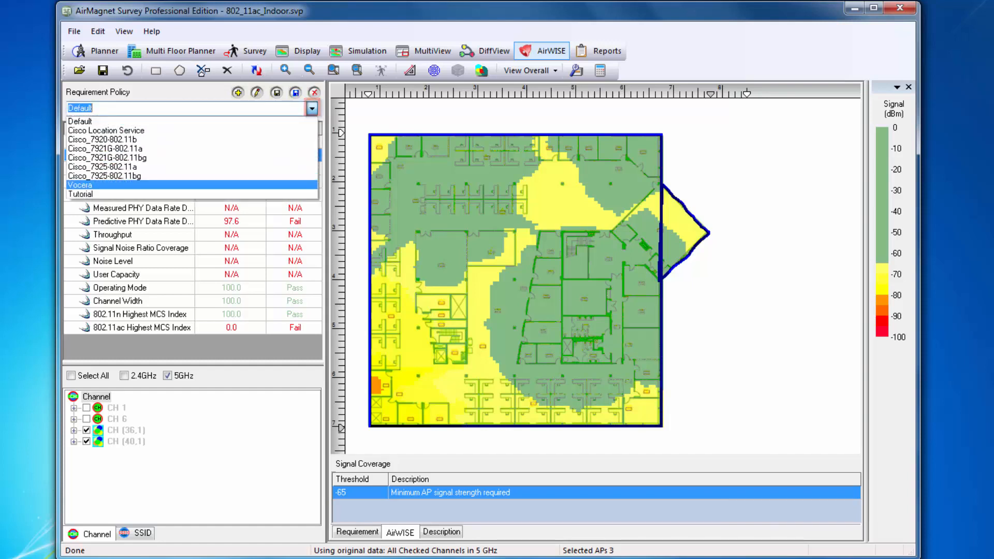